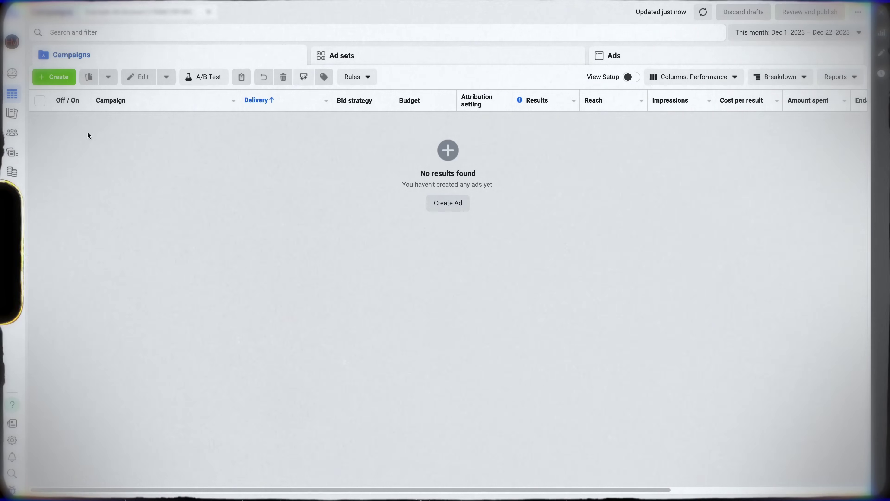
Create a draft Sales campaign with the ad set performance goal set to maximize link clicks
left_click(55, 77)
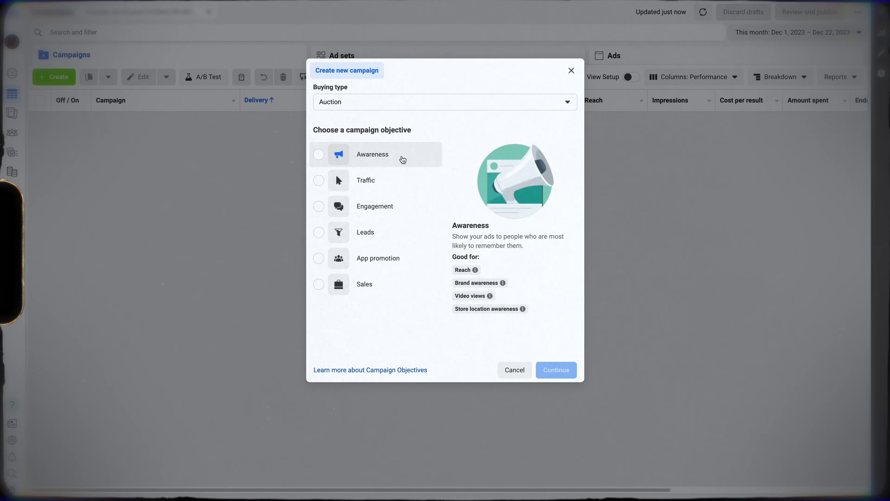
left_click(403, 284)
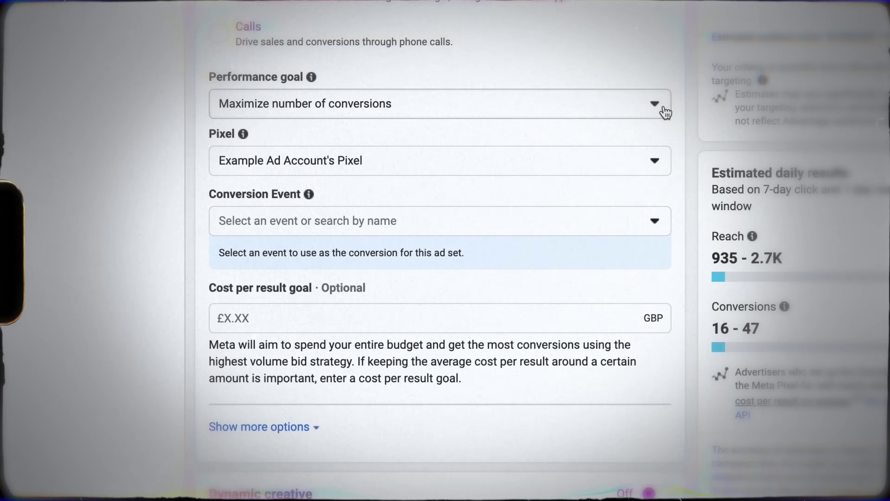
left_click(662, 110)
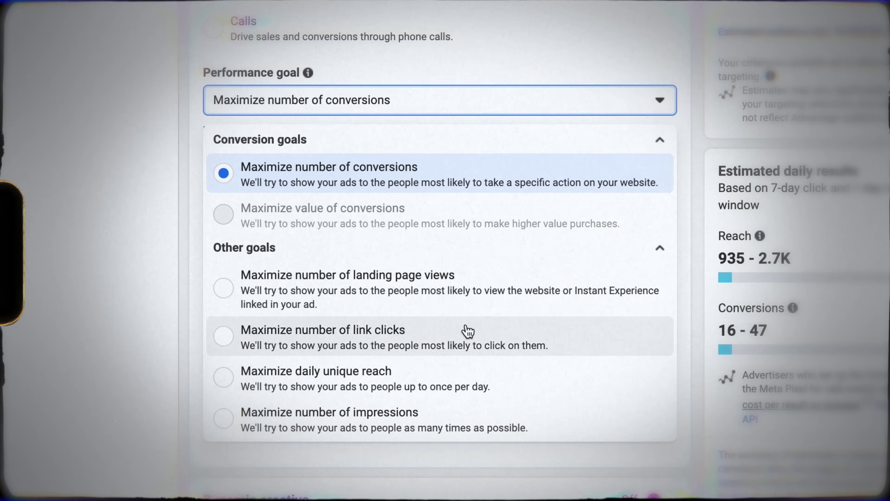
left_click(434, 337)
left_click(400, 100)
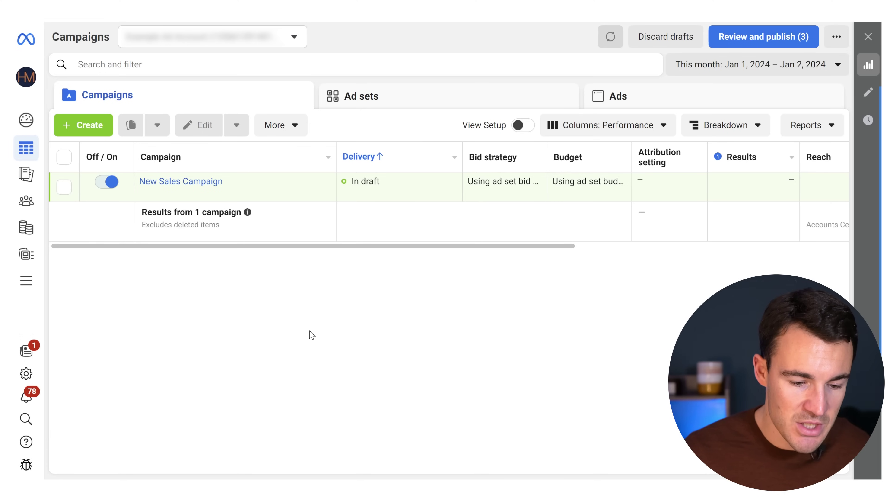
Go to Events Manager from the All tools menu's Shortcuts to view the pixel overview
left_click(18, 287)
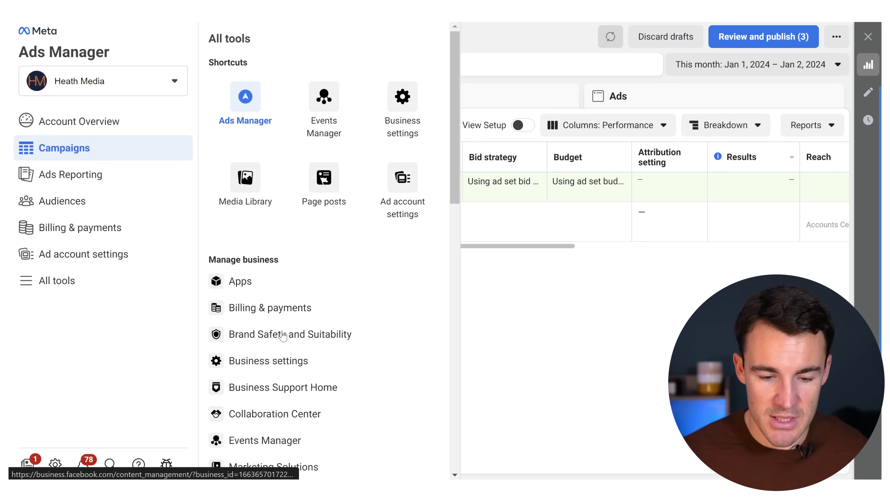
scroll(270, 410, "down", 1)
scroll(270, 410, "down", 1)
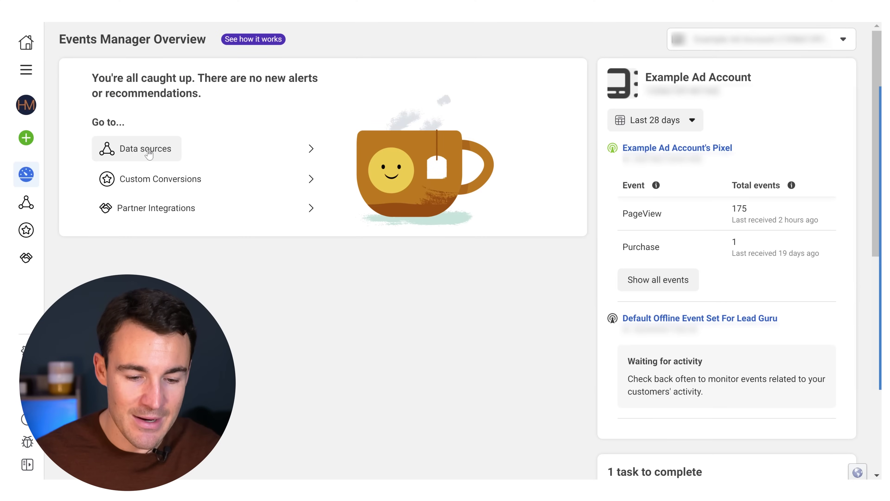
Show the pixel's Data sources in Events Manager
left_click(149, 154)
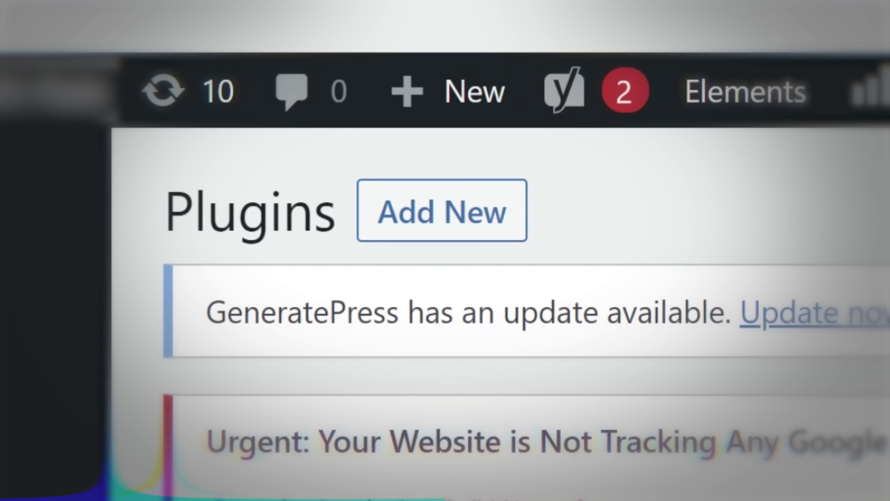
Search the plugin directory for 'Meta' and install Meta pixel for WordPress
left_click(452, 214)
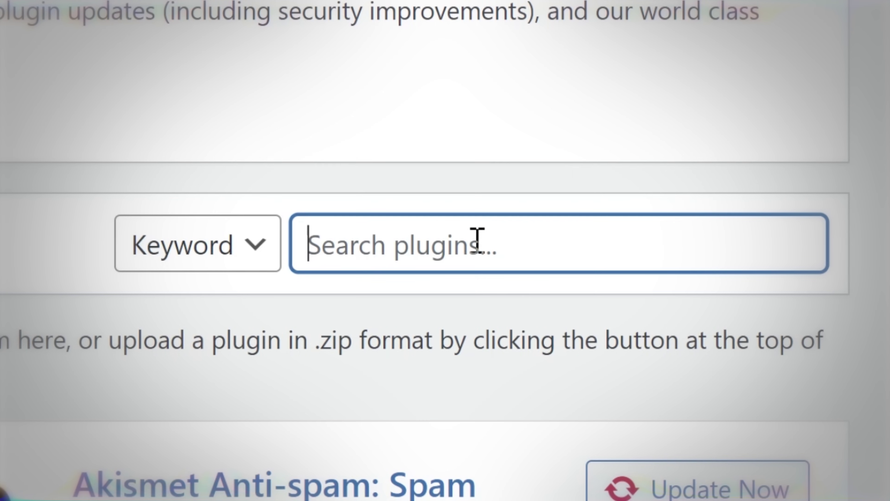
type("Meta")
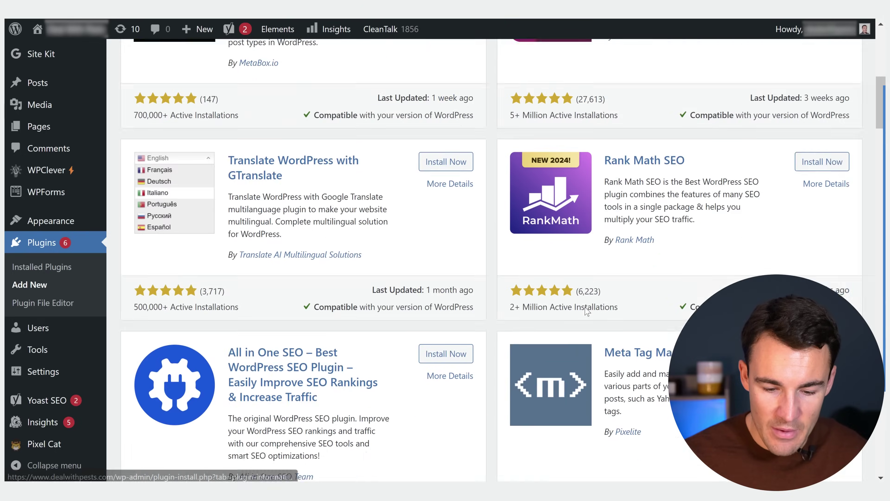
scroll(587, 311, "down", 15)
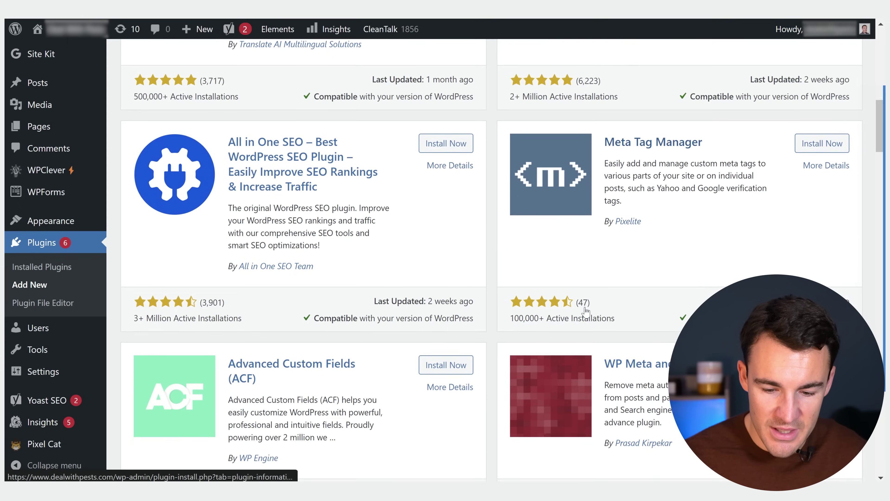
scroll(631, 280, "up", 1)
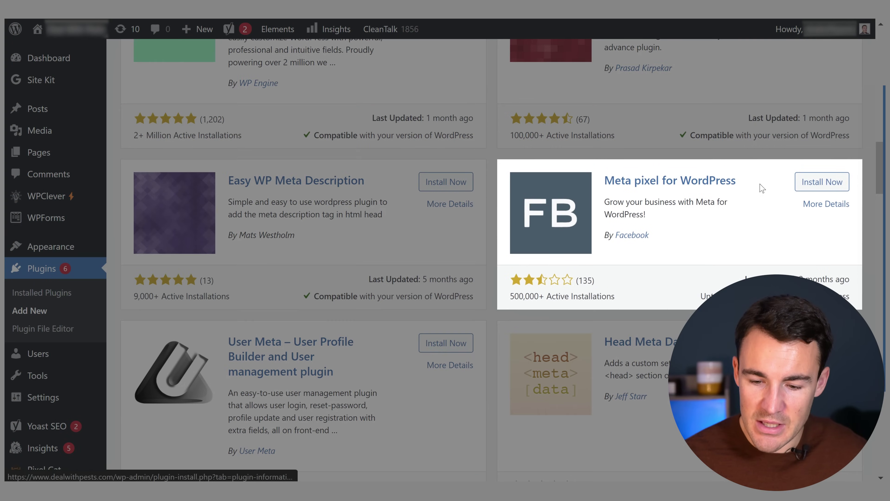
left_click(819, 182)
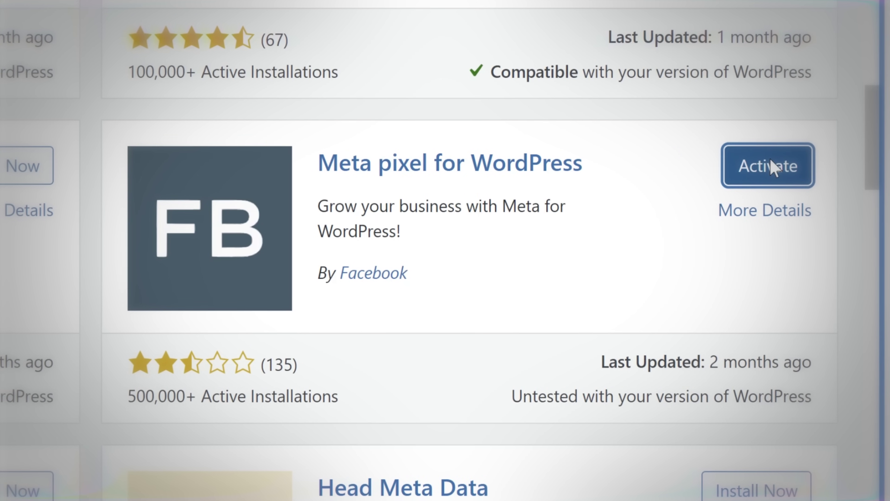
Activate Meta pixel for WordPress and bring up its setup page
scroll(462, 291, "down", 10)
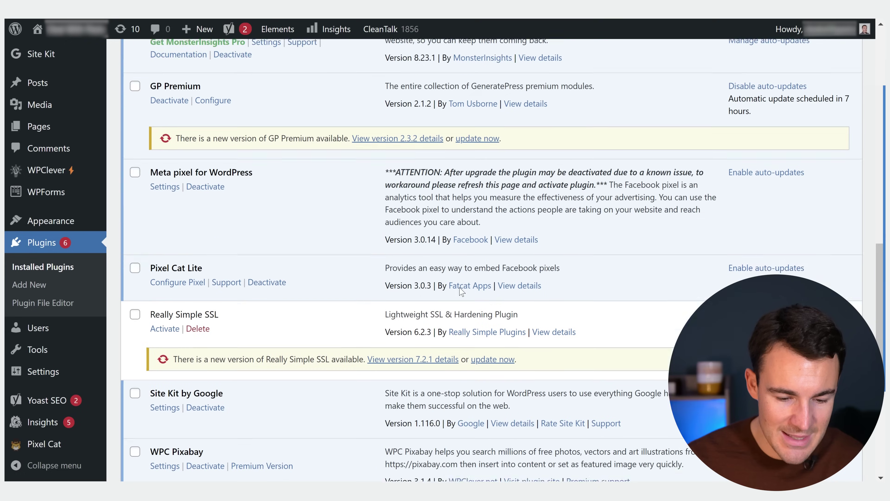
scroll(461, 291, "down", 2)
scroll(213, 166, "up", 1)
left_click(165, 147)
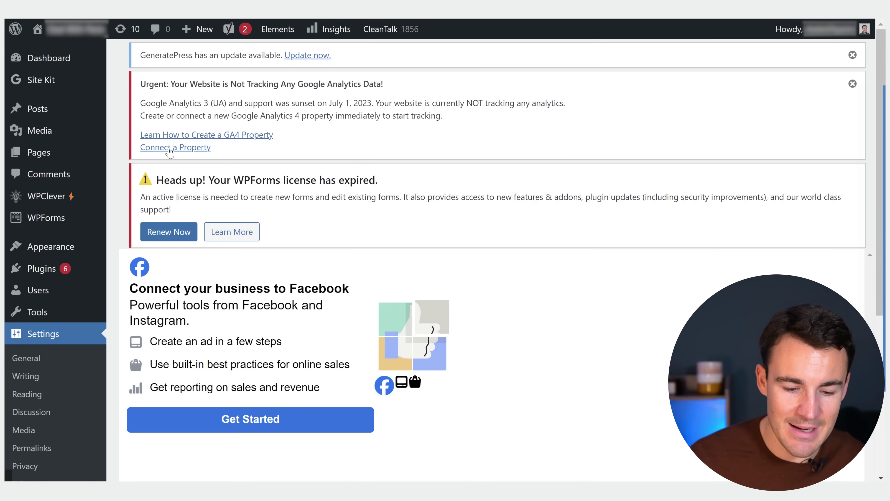
Start the Facebook connection, switching to the required account, logging in and accepting WordPress app permissions
scroll(436, 245, "down", 5)
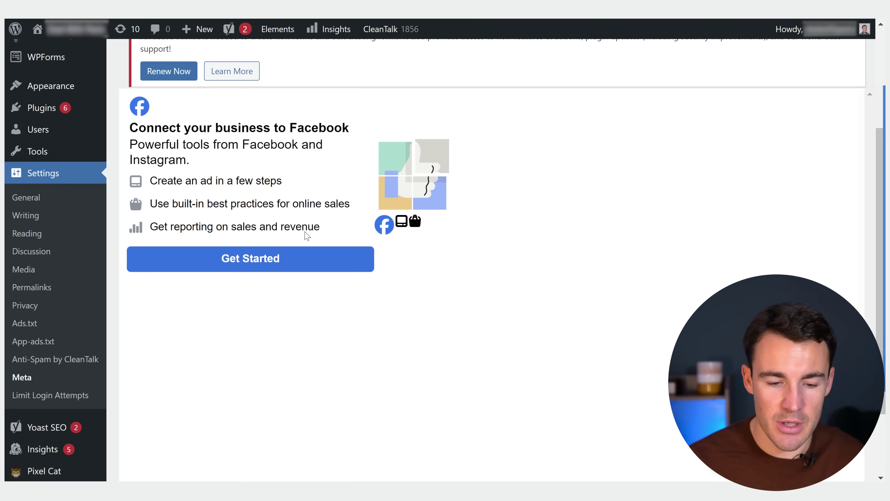
left_click(254, 266)
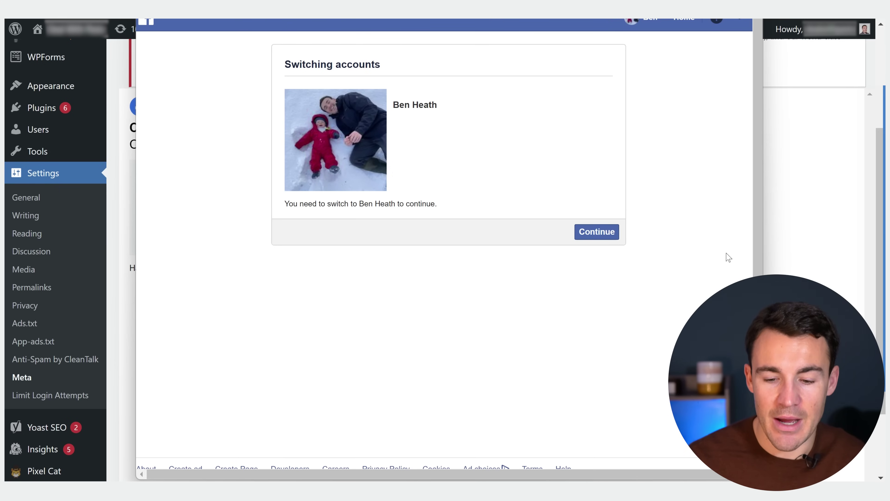
left_click(599, 235)
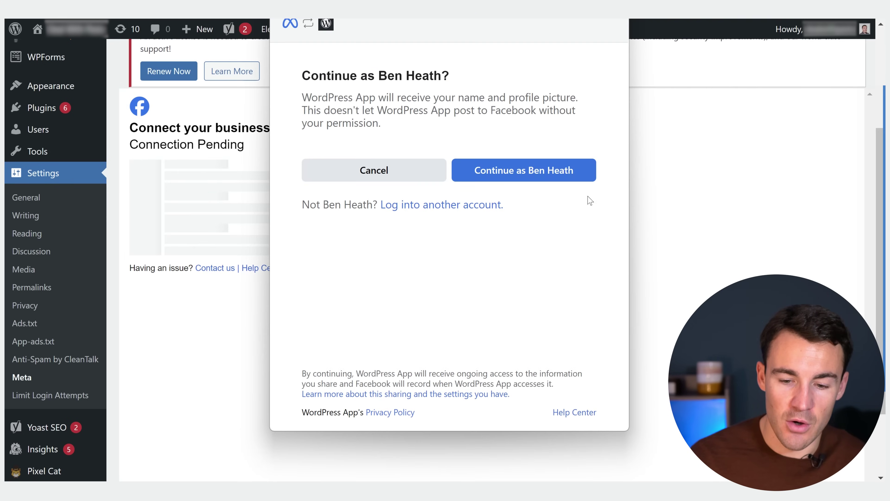
left_click(521, 172)
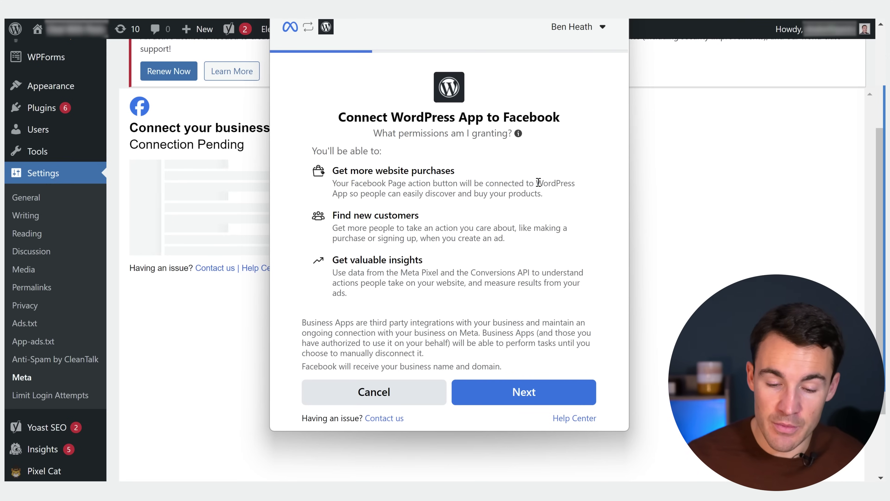
left_click(525, 400)
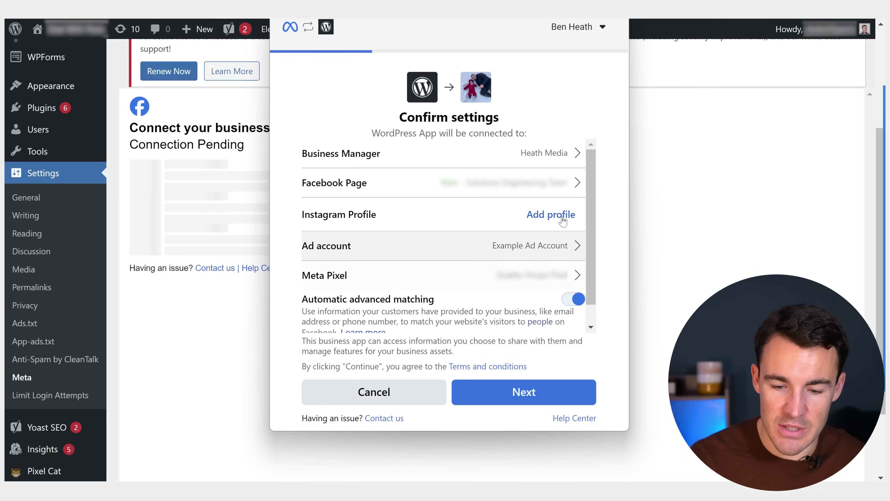
Select the Facebook Page to connect and skip the Instagram profile step
left_click(581, 193)
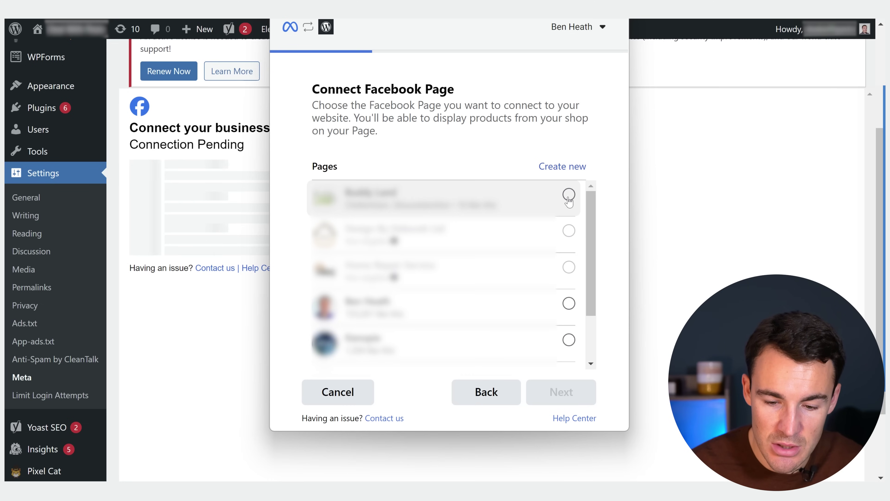
left_click(568, 340)
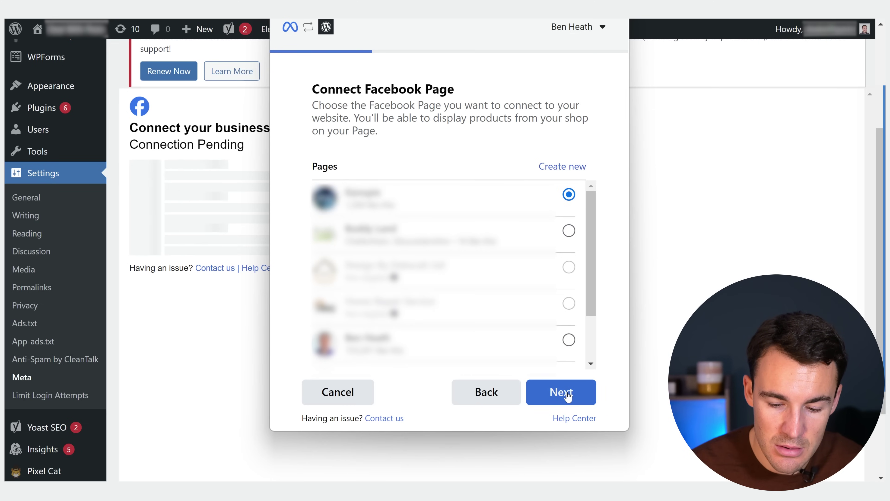
left_click(567, 401)
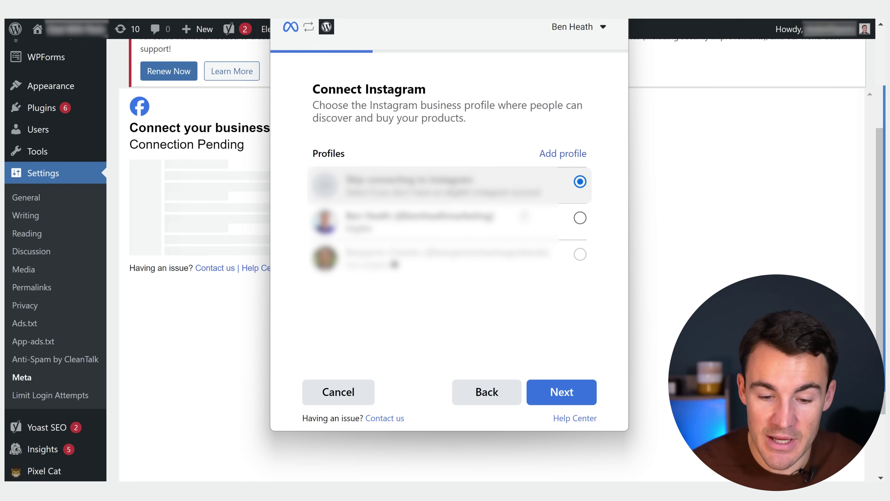
left_click(569, 399)
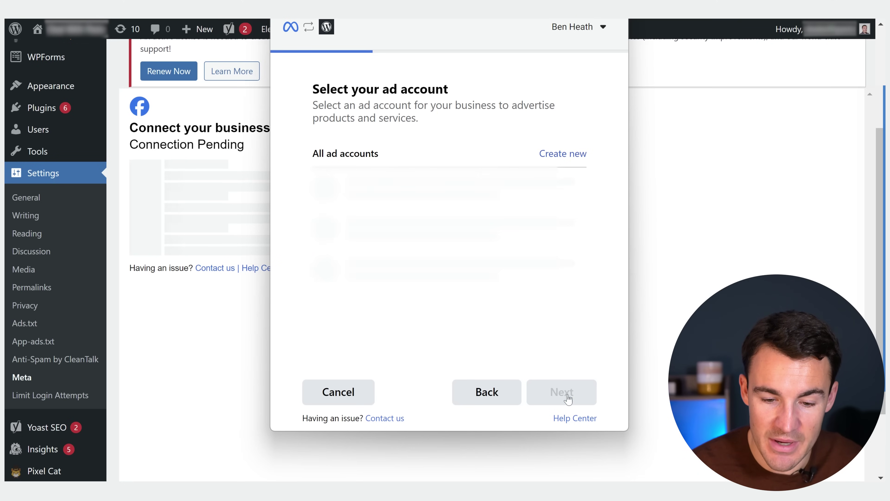
Choose Example Ad Account as the ad account for the connection
scroll(449, 270, "down", 3)
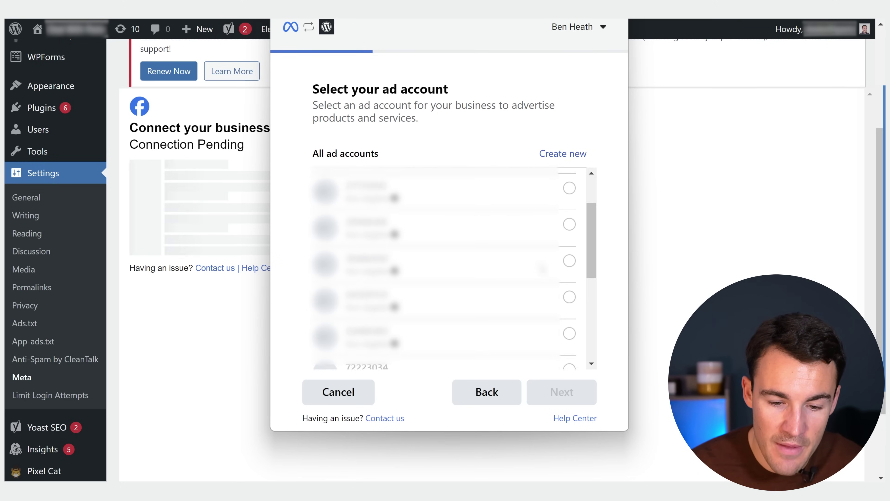
scroll(560, 326, "down", 2)
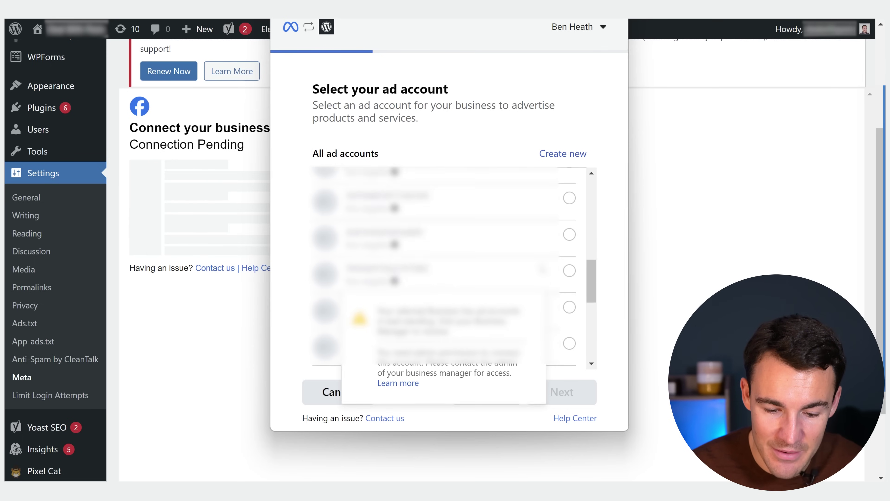
scroll(560, 326, "down", 3)
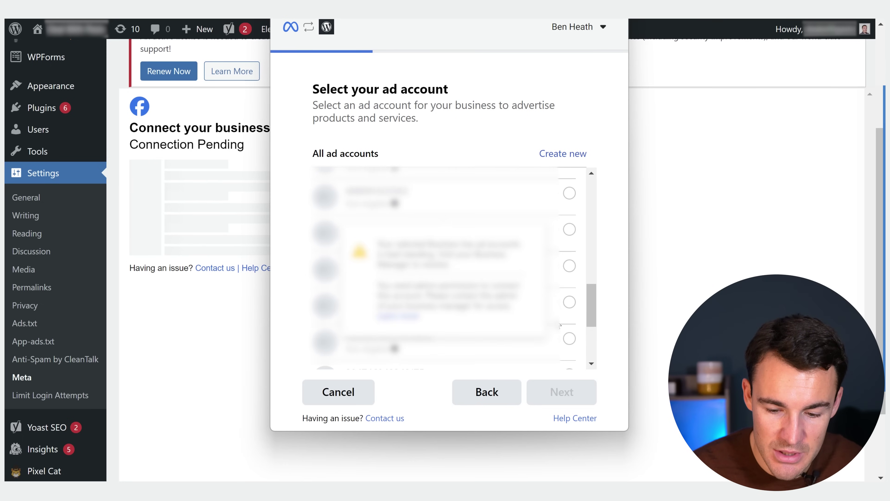
left_click(569, 208)
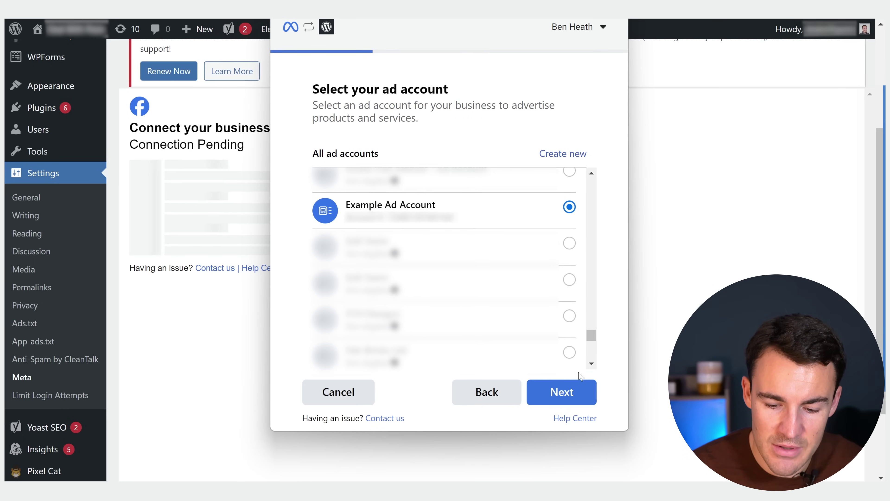
left_click(566, 393)
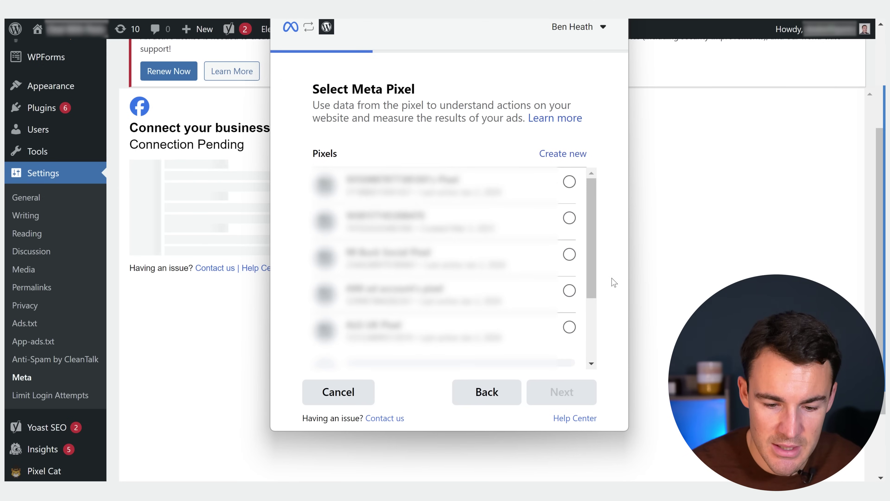
scroll(515, 270, "down", 10)
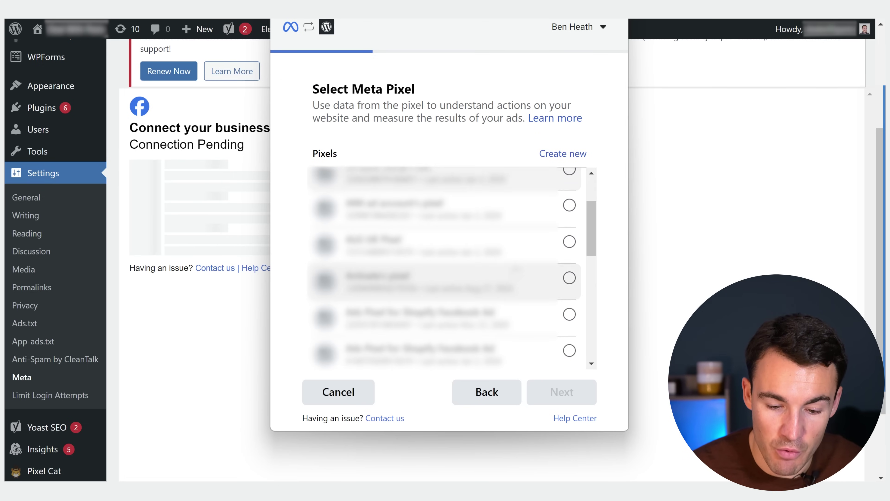
scroll(515, 270, "down", 1)
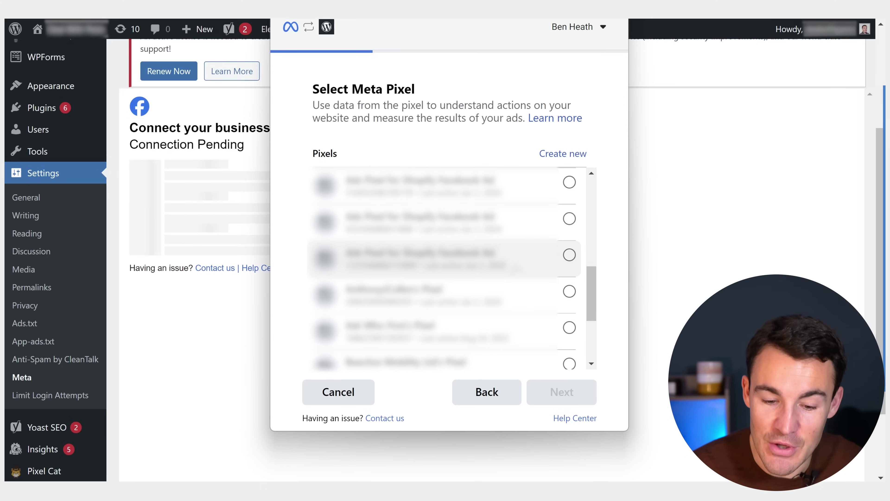
scroll(516, 270, "down", 5)
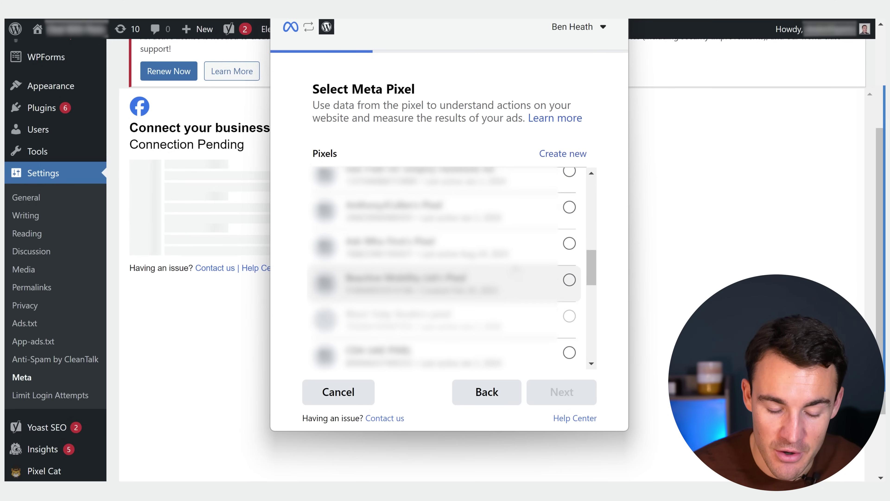
scroll(515, 271, "down", 5)
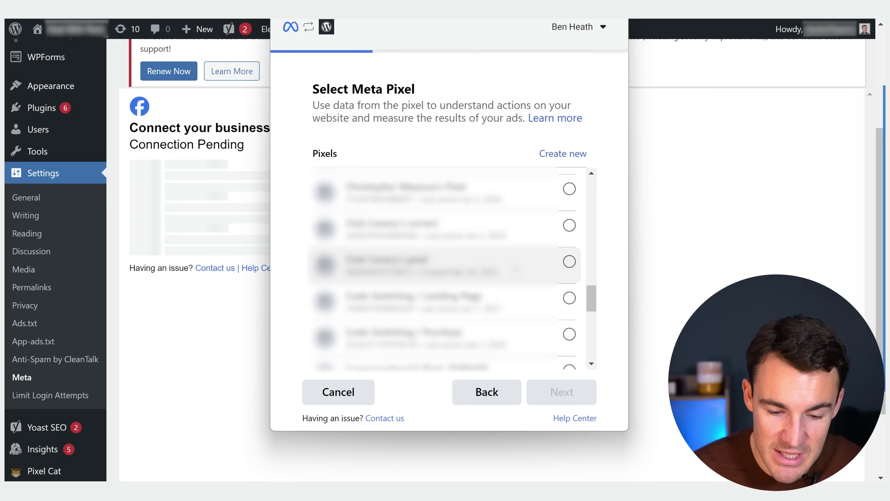
scroll(516, 271, "down", 5)
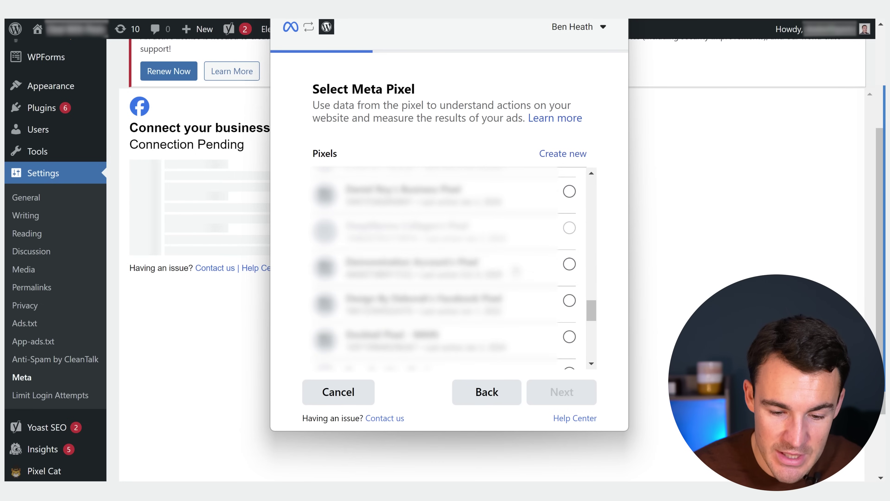
scroll(515, 270, "down", 4)
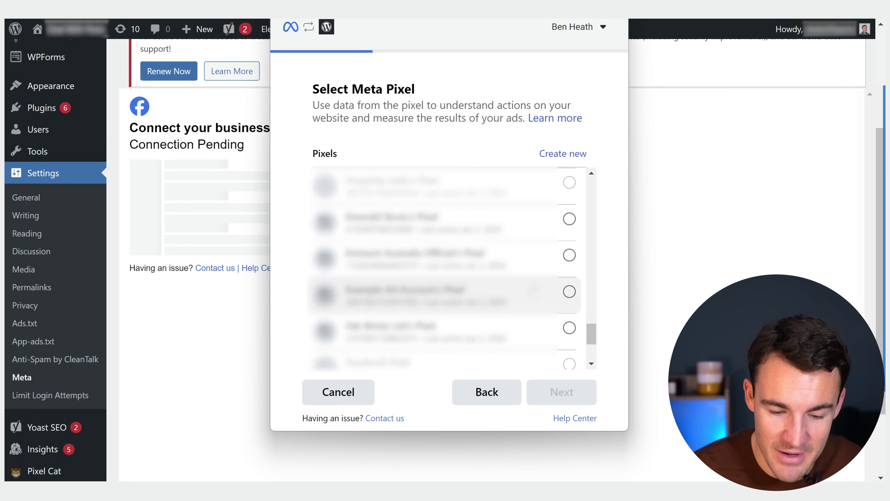
left_click(570, 292)
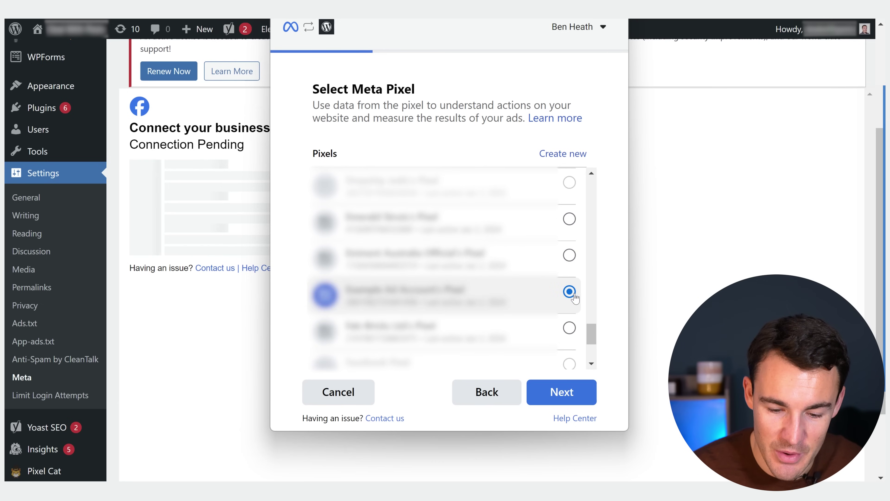
left_click(563, 392)
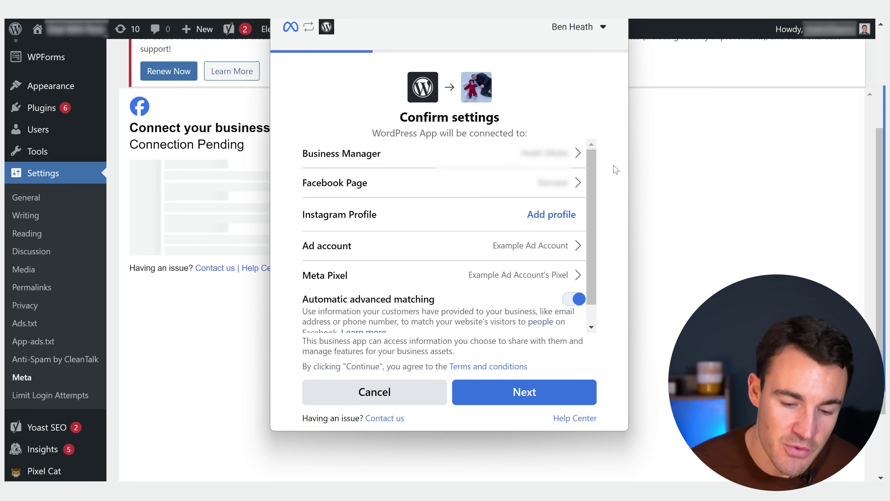
Accept the connection settings and grant the required Manage business extension permission
scroll(535, 234, "down", 1)
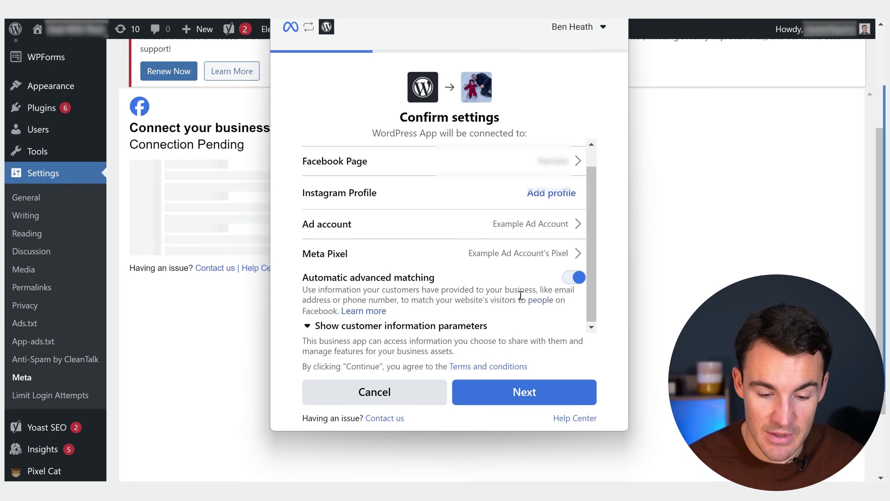
left_click(526, 400)
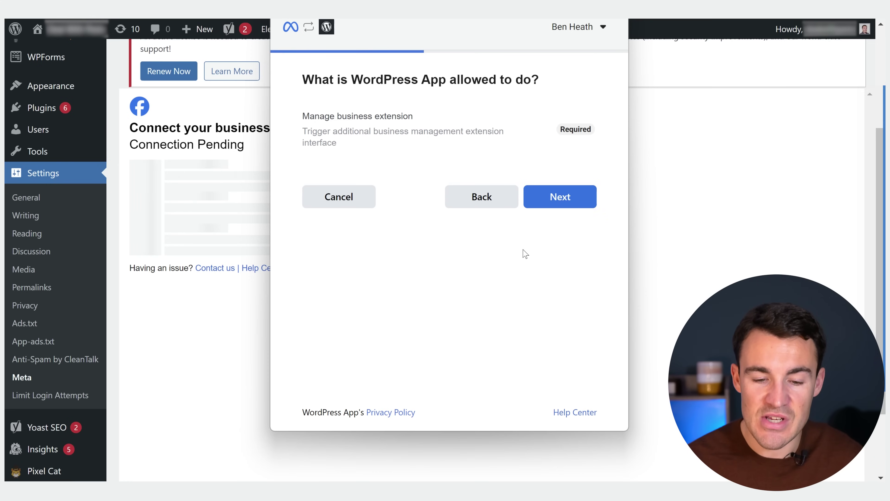
left_click(566, 198)
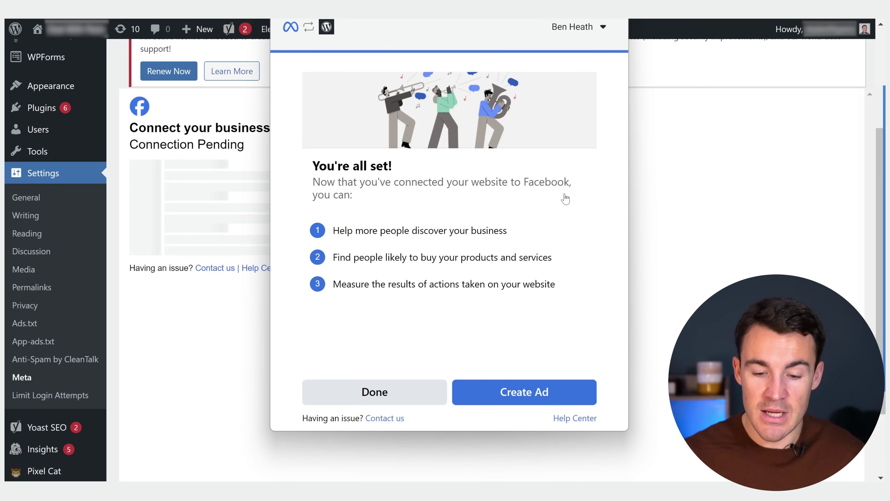
Finish setup, agree to share the token with this site, and confirm
left_click(367, 383)
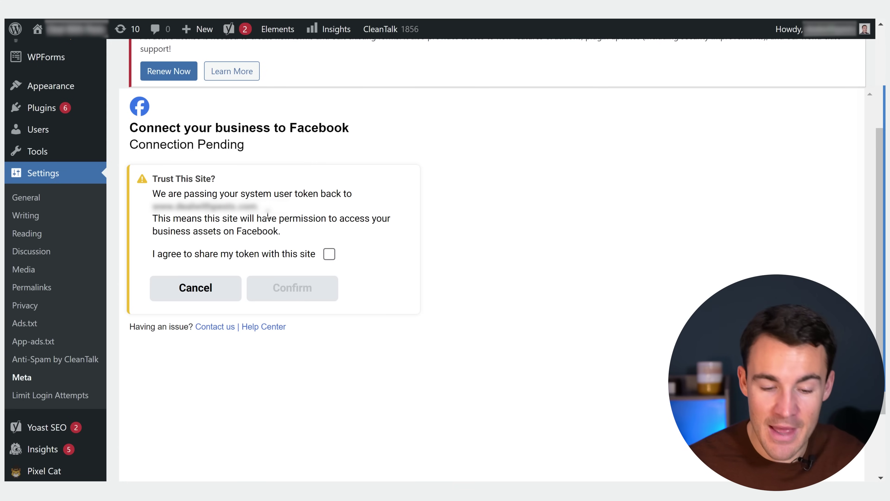
left_click(329, 254)
left_click(293, 298)
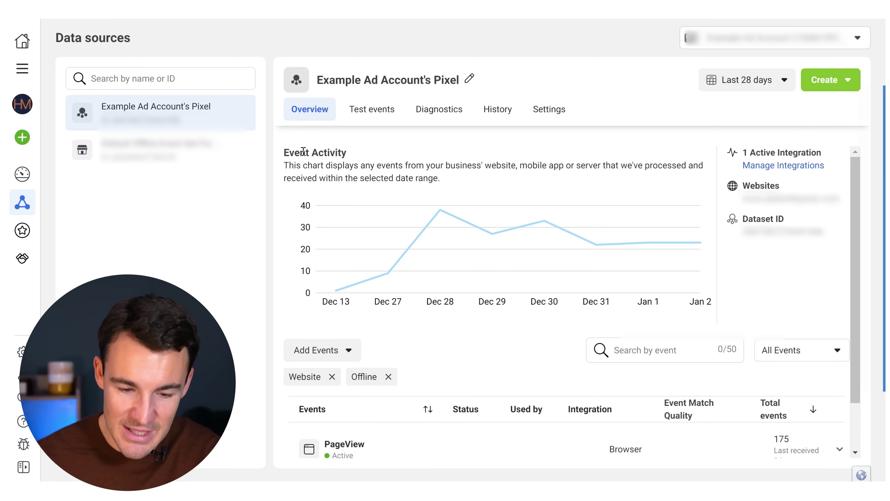
mouse_move(417, 292)
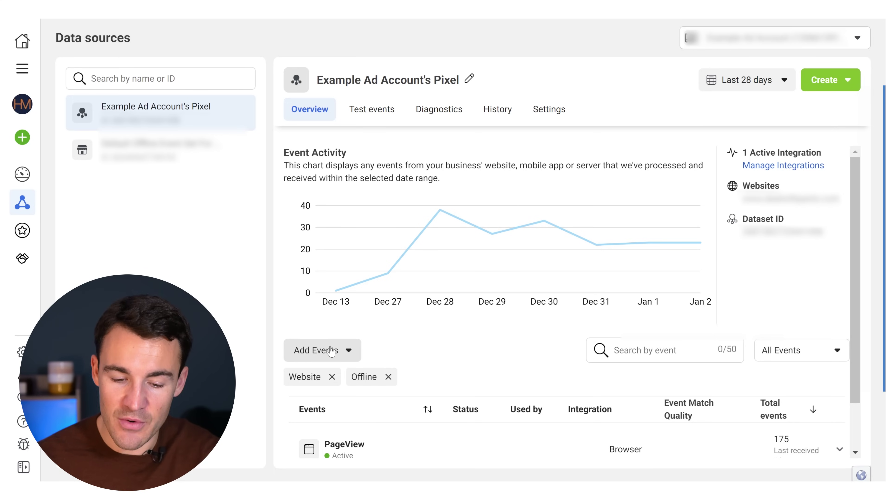
left_click(350, 349)
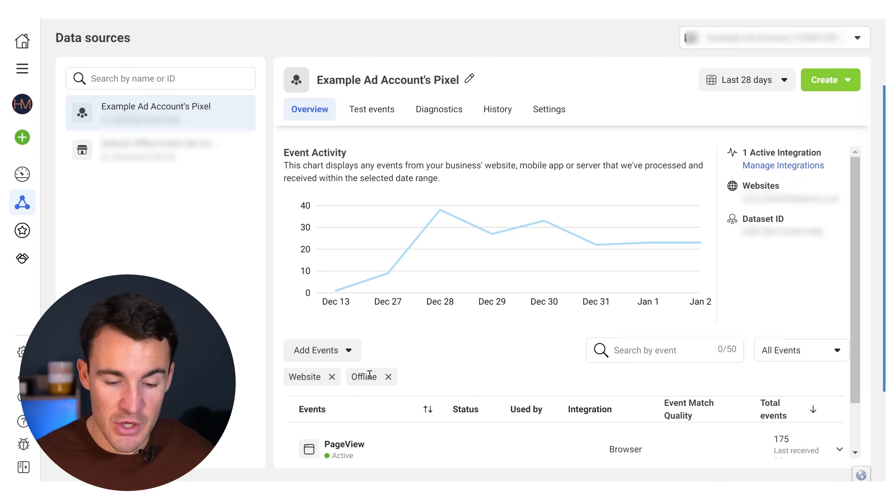
Add a new Meta Pixel integration using the Event Setup Tool method
left_click(333, 354)
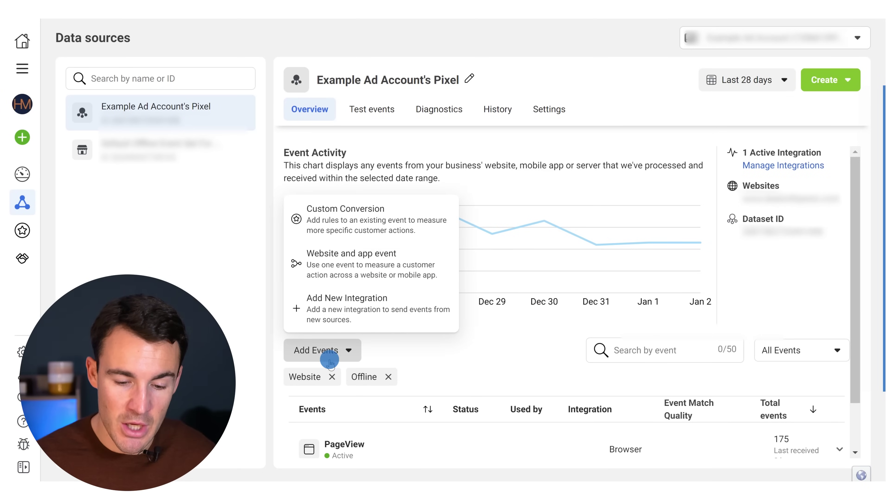
left_click(349, 310)
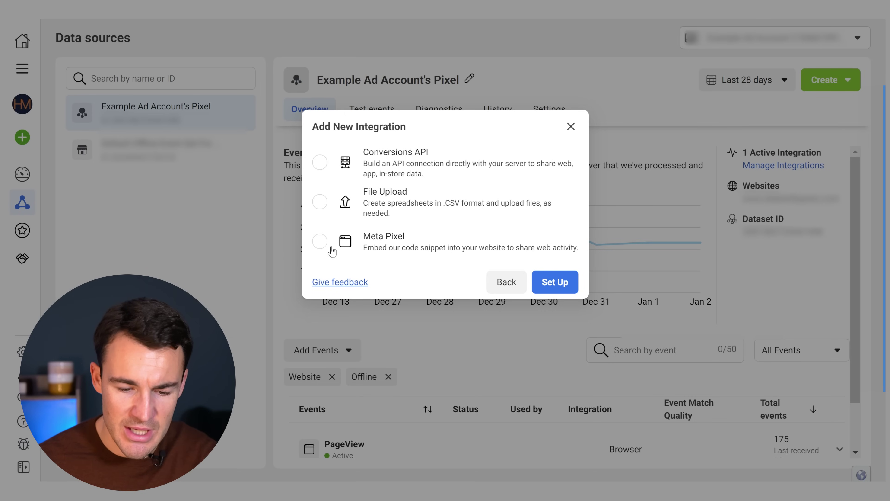
left_click(320, 241)
left_click(556, 286)
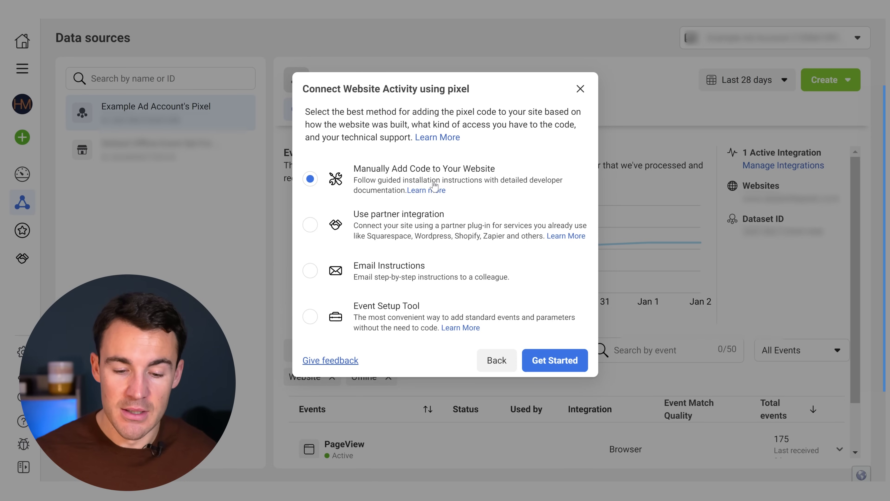
left_click(313, 317)
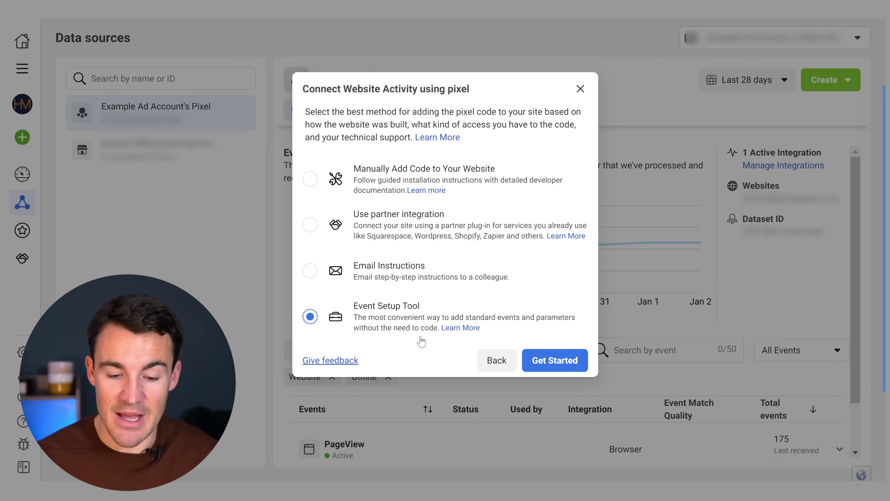
left_click(558, 363)
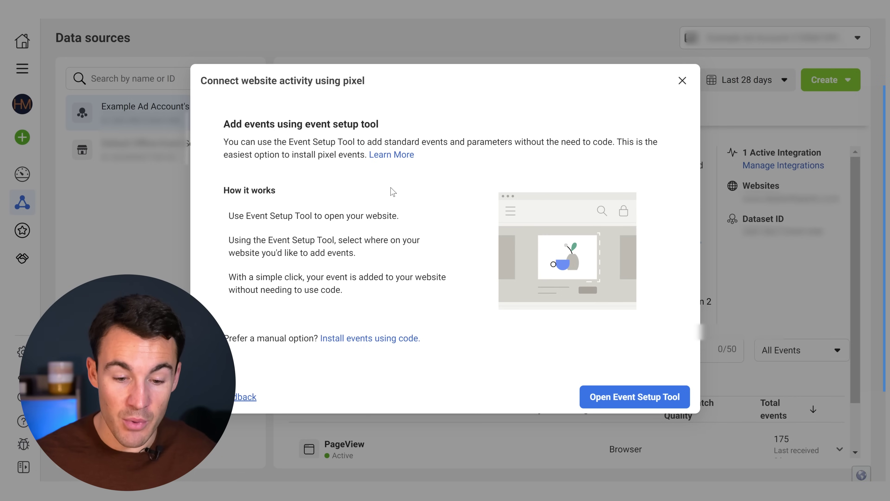
Start the Event Setup Tool on the website URL heathmedia.co.uk/thanks
left_click(622, 399)
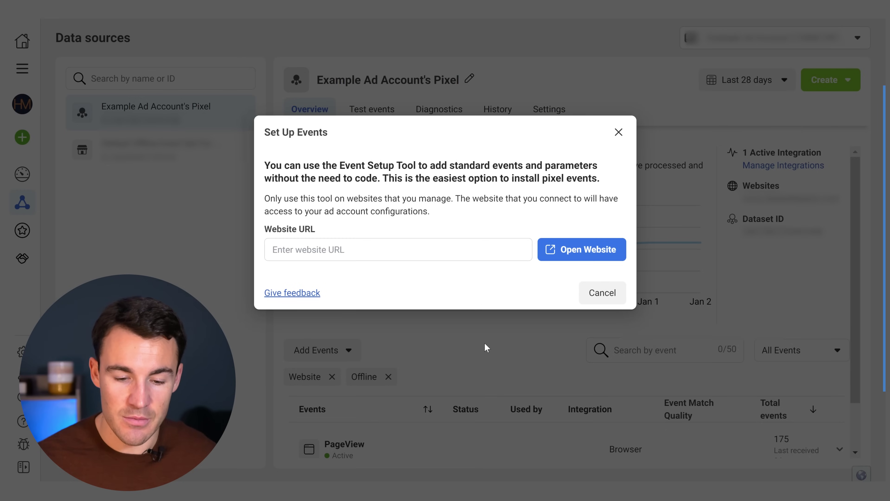
left_click(319, 249)
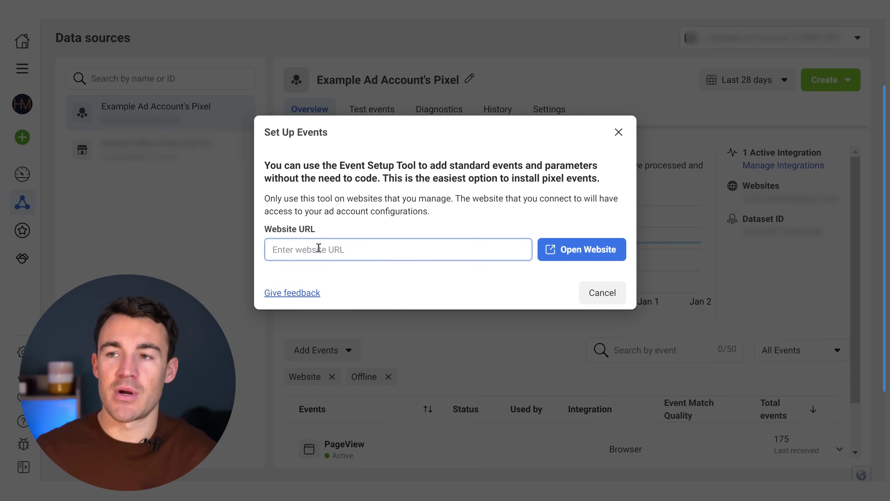
type("heathmedia.co.uk")
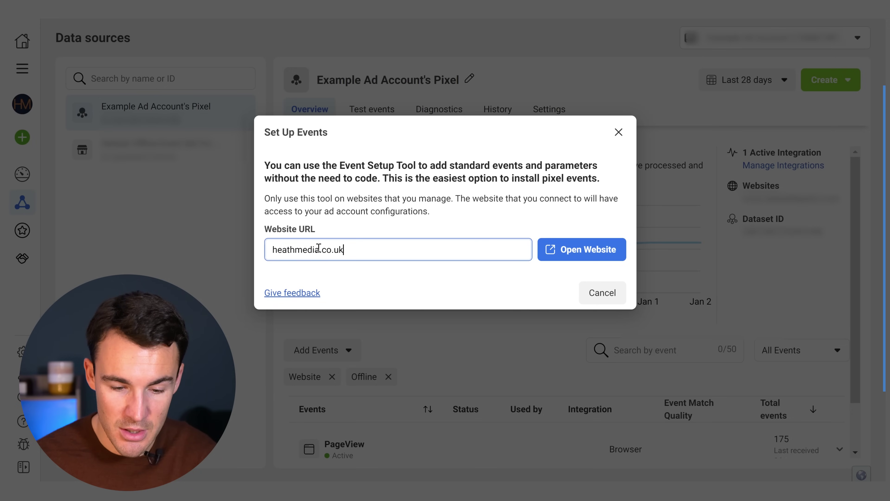
type("/thanks")
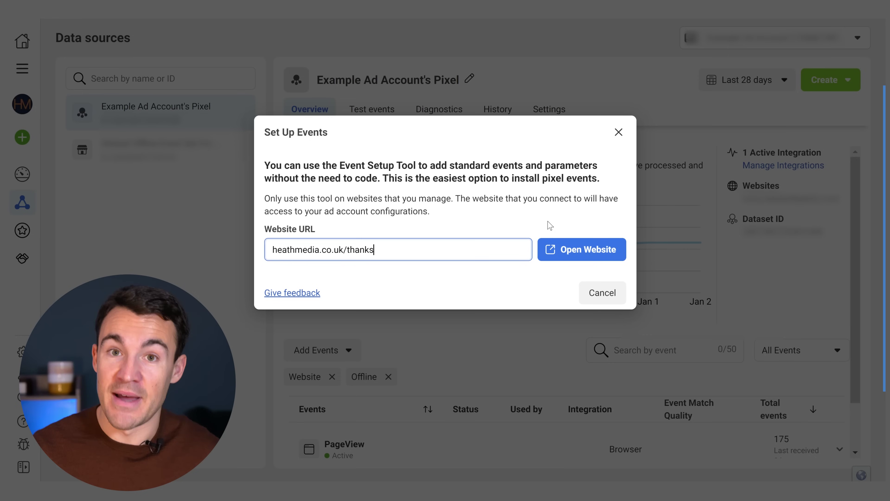
left_click(572, 251)
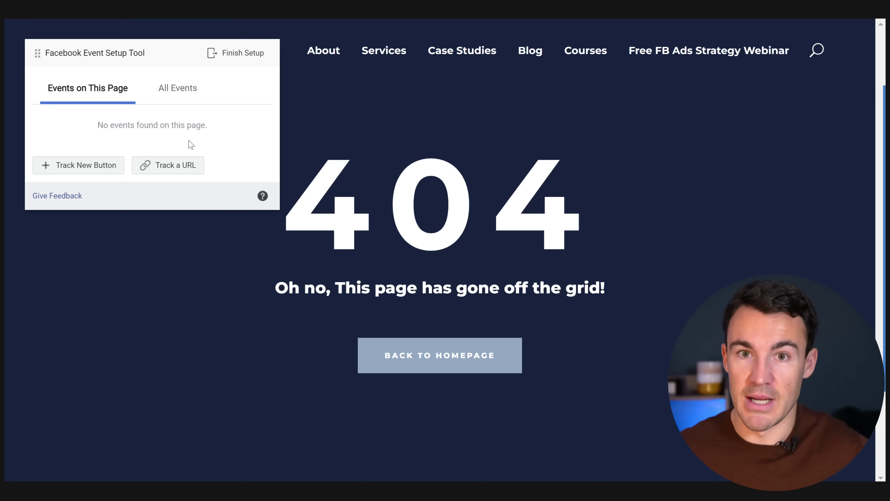
left_click(179, 165)
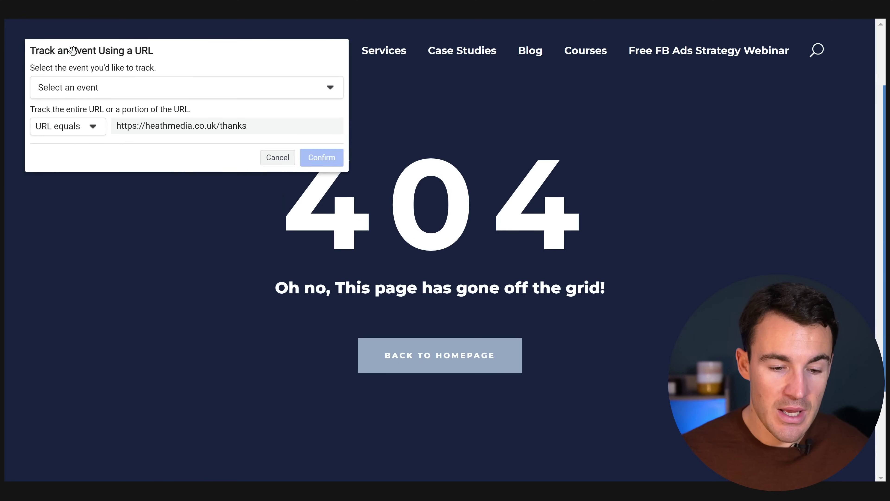
left_click(135, 84)
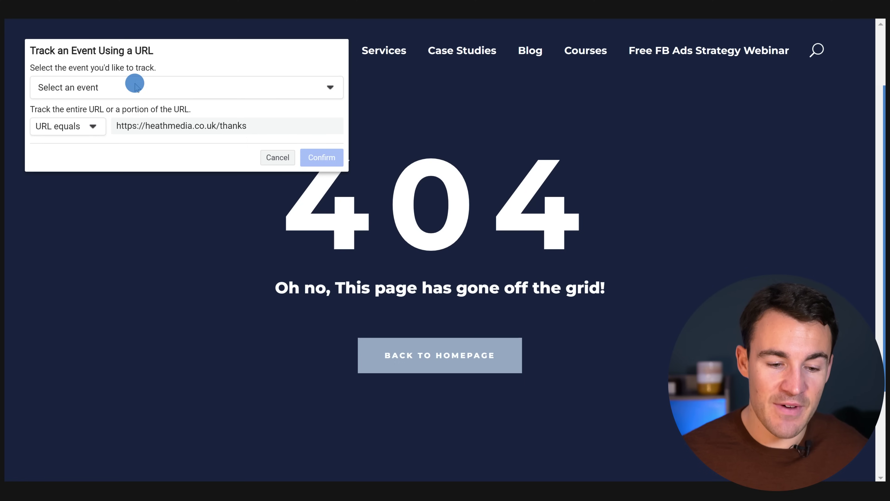
left_click(114, 174)
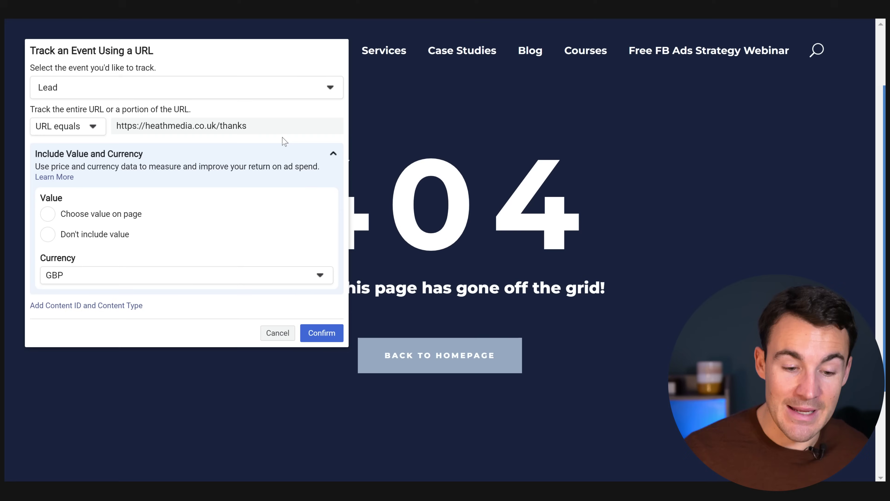
Confirm the Lead event with 'Don't include value' selected
left_click(51, 236)
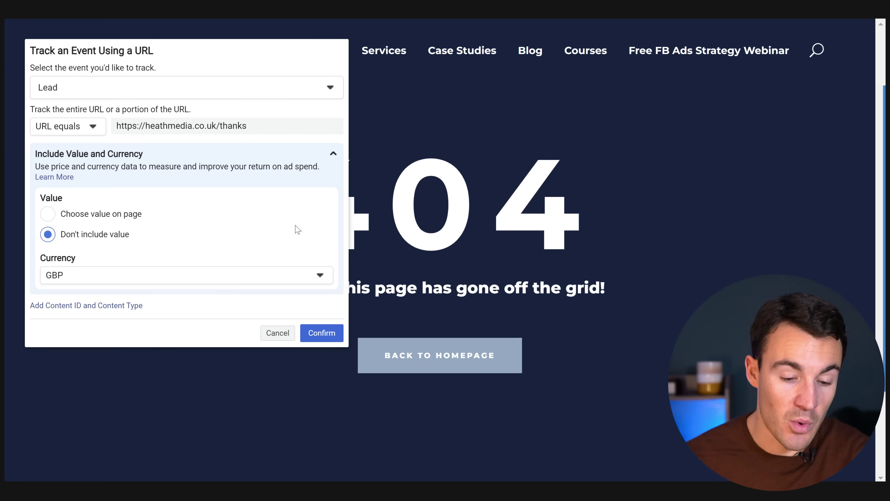
left_click(318, 334)
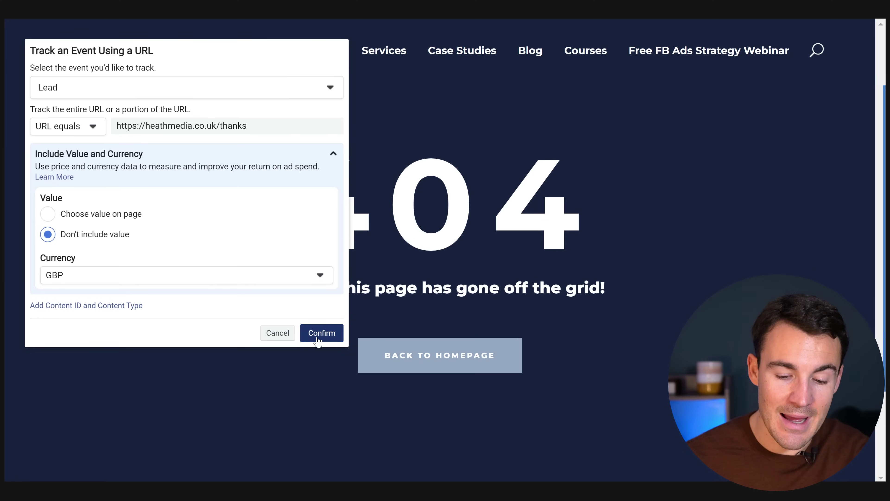